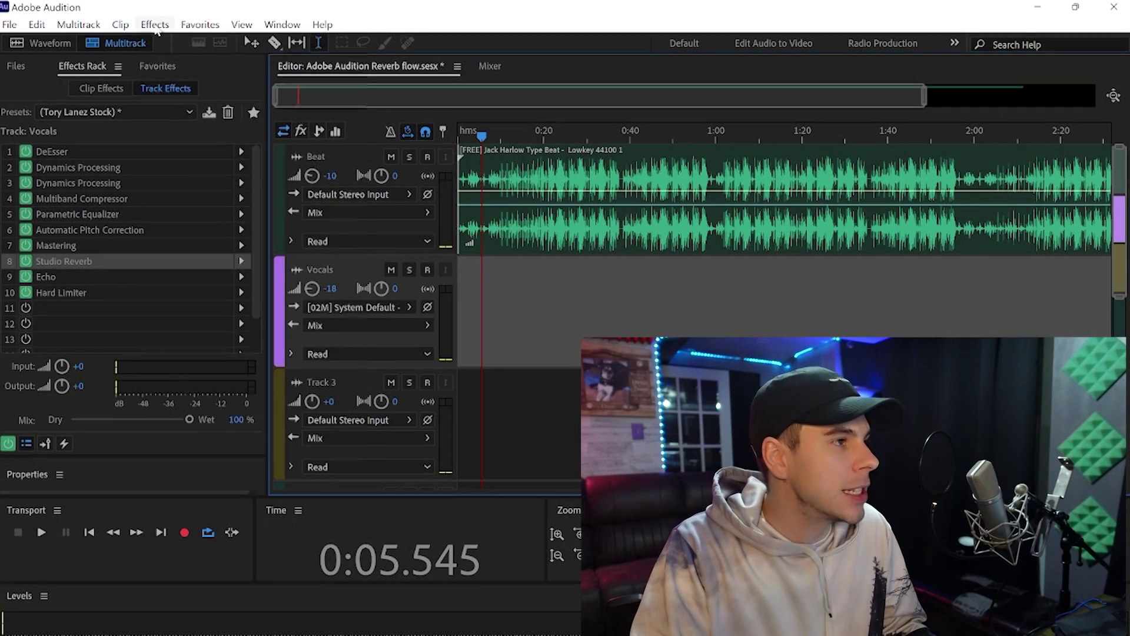
# Find Studio Reverb under the Effects > Reverb menu, then park the playhead at 0:20.
pyautogui.click(155, 24)
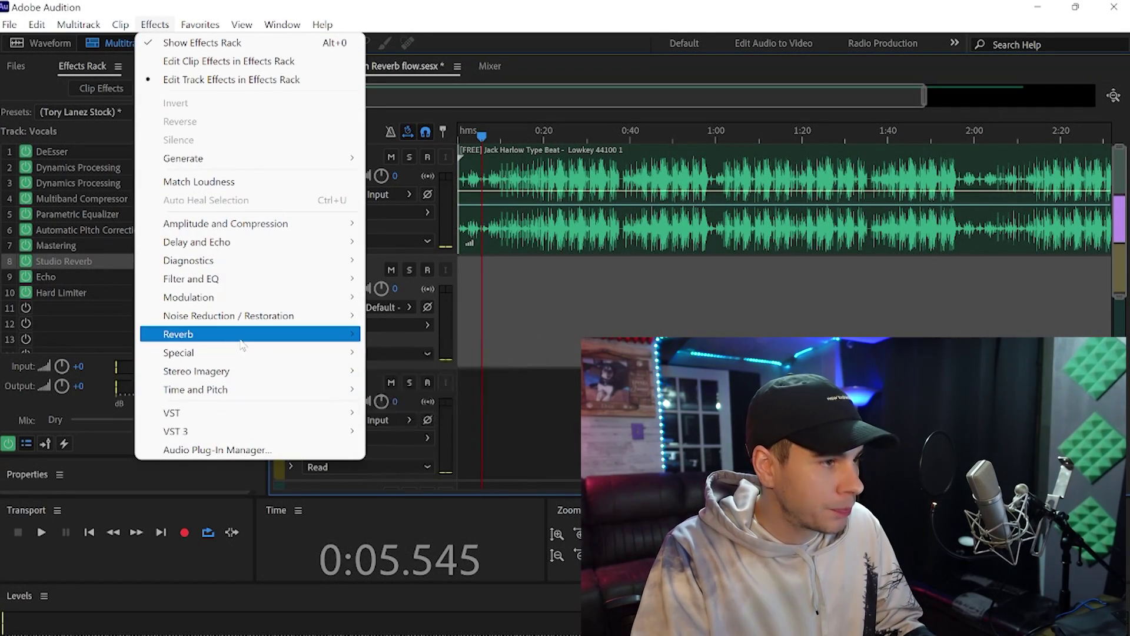
pyautogui.moveTo(330, 334)
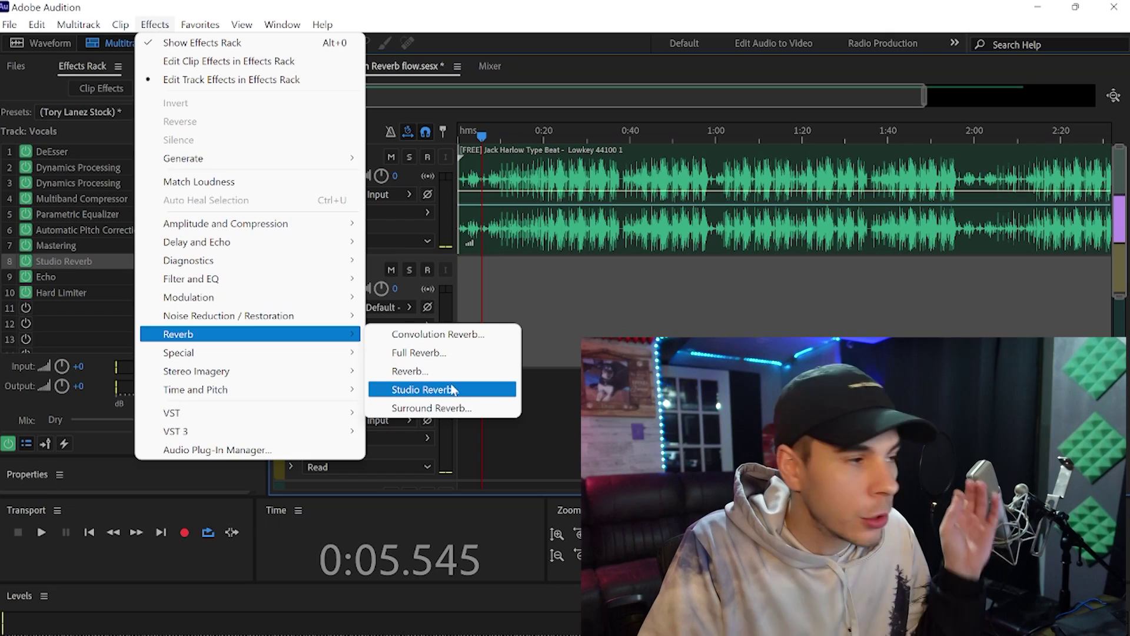
pyautogui.click(539, 348)
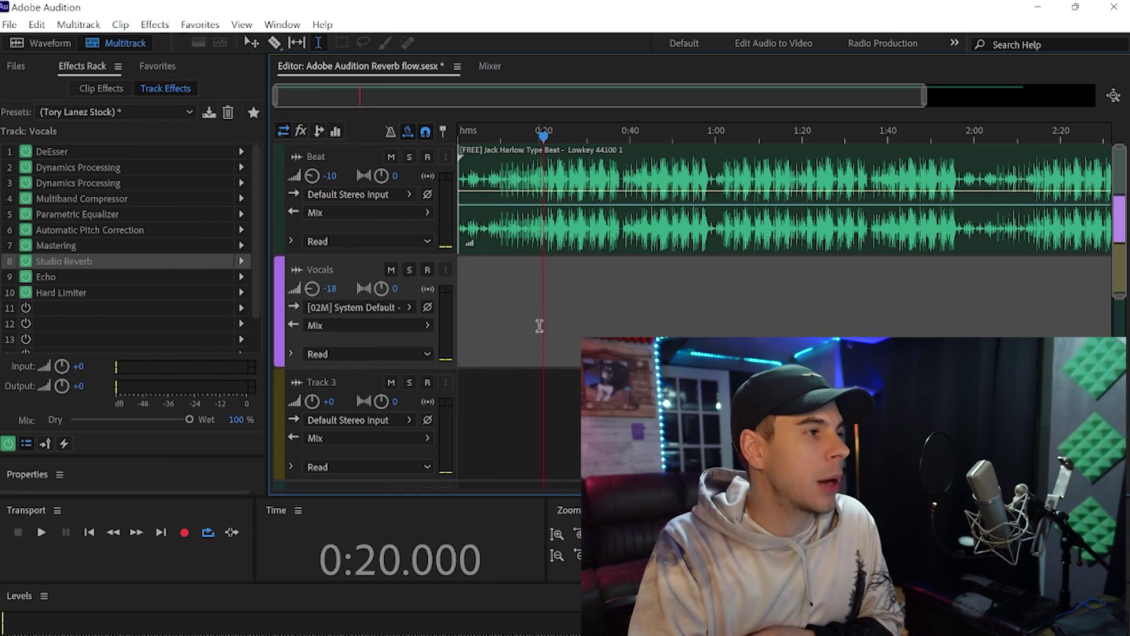
pyautogui.doubleClick(128, 261)
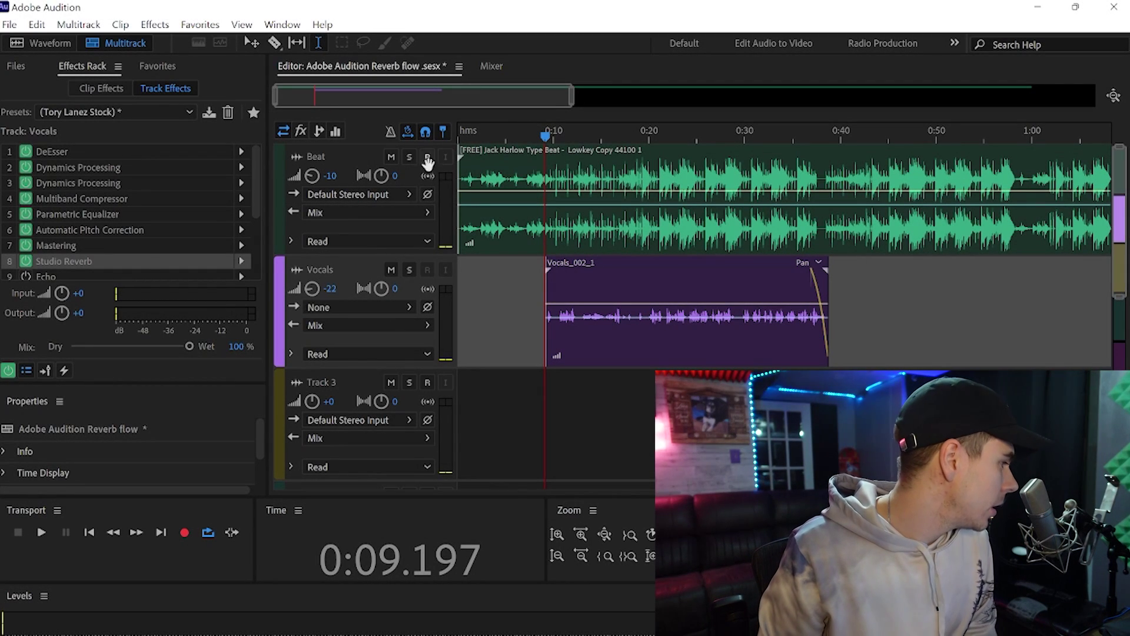
# Open the Vocals track's Studio Reverb settings from the Effects Rack.
pyautogui.doubleClick(146, 261)
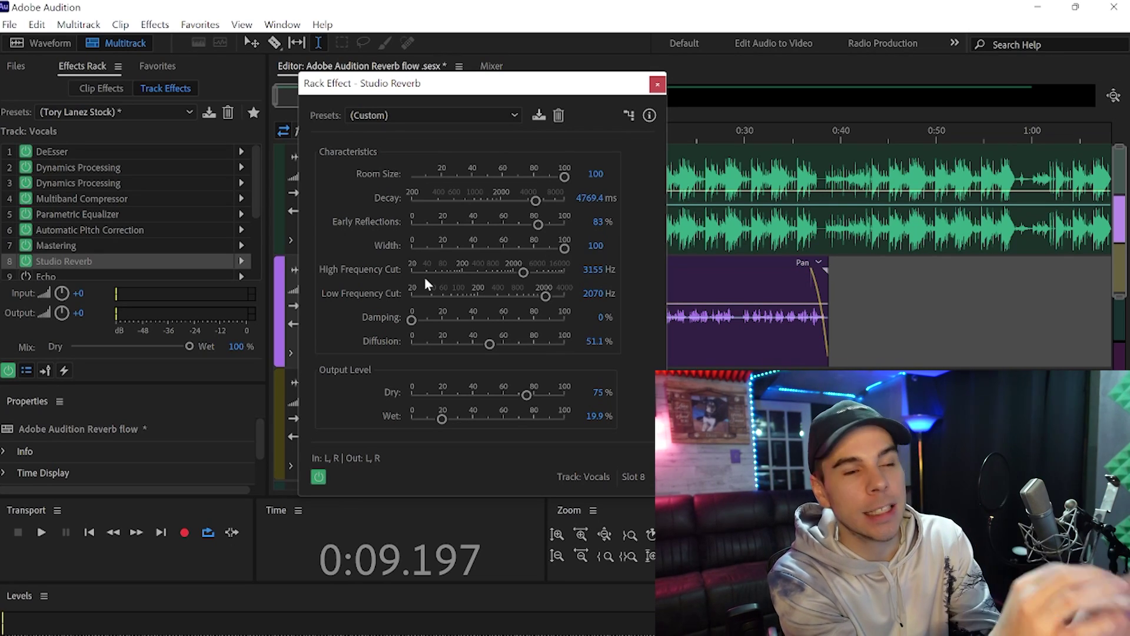
# Move the Studio Reverb settings window further left on screen.
pyautogui.moveTo(553, 90); pyautogui.dragTo(383, 101)
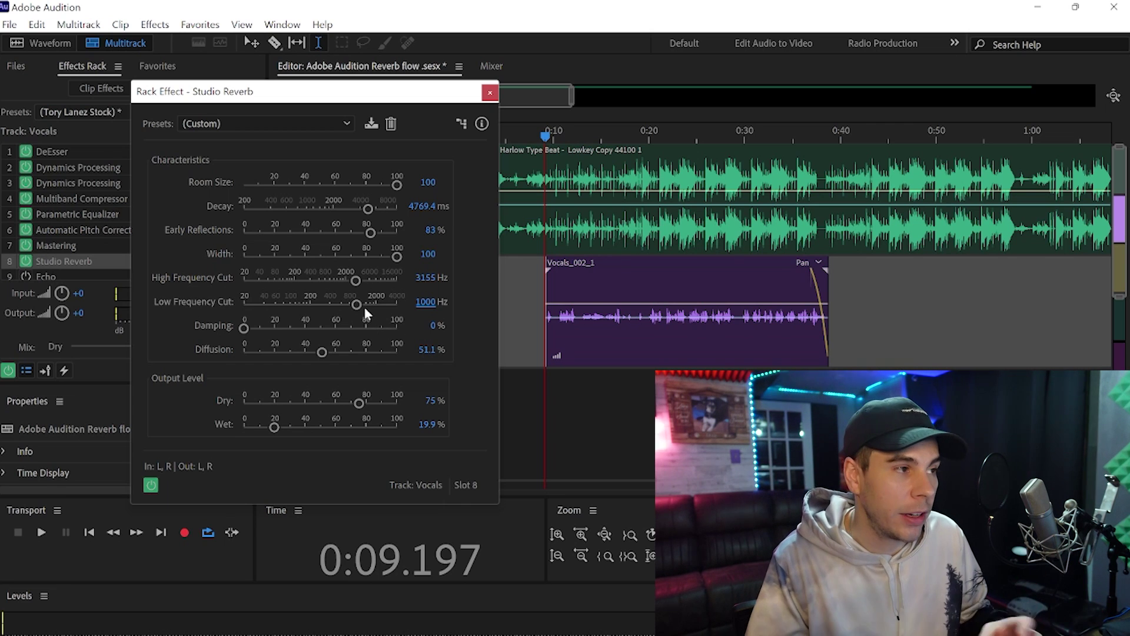
# Return Low Frequency Cut to 2070 Hz, then sweep High Frequency Cut higher during playback.
pyautogui.moveTo(357, 305); pyautogui.dragTo(437, 318)
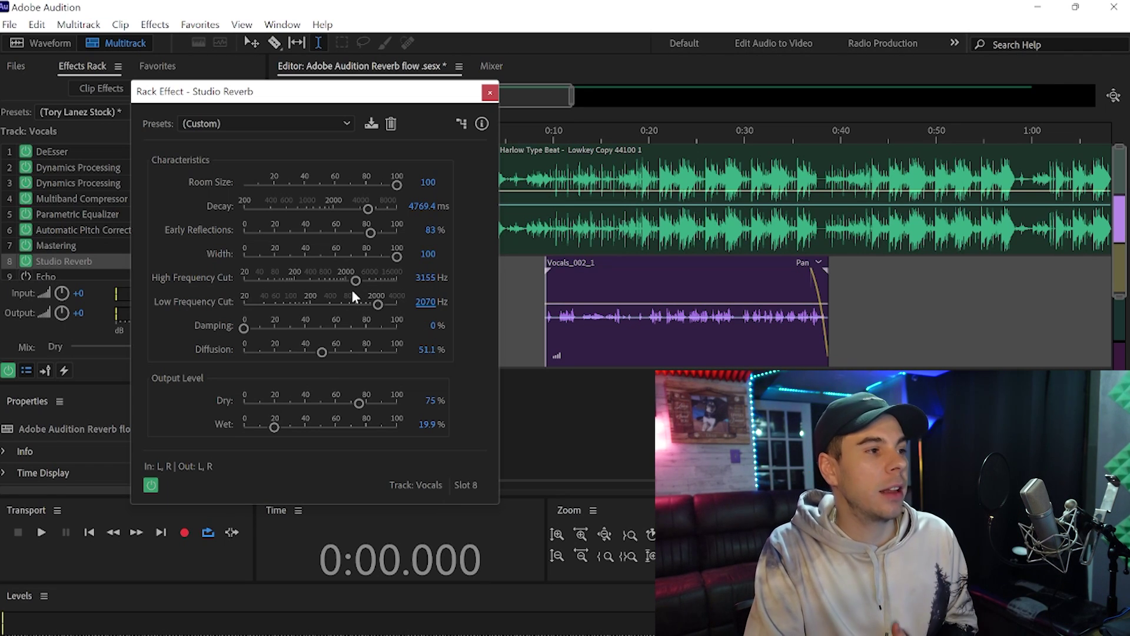
pyautogui.press('space')
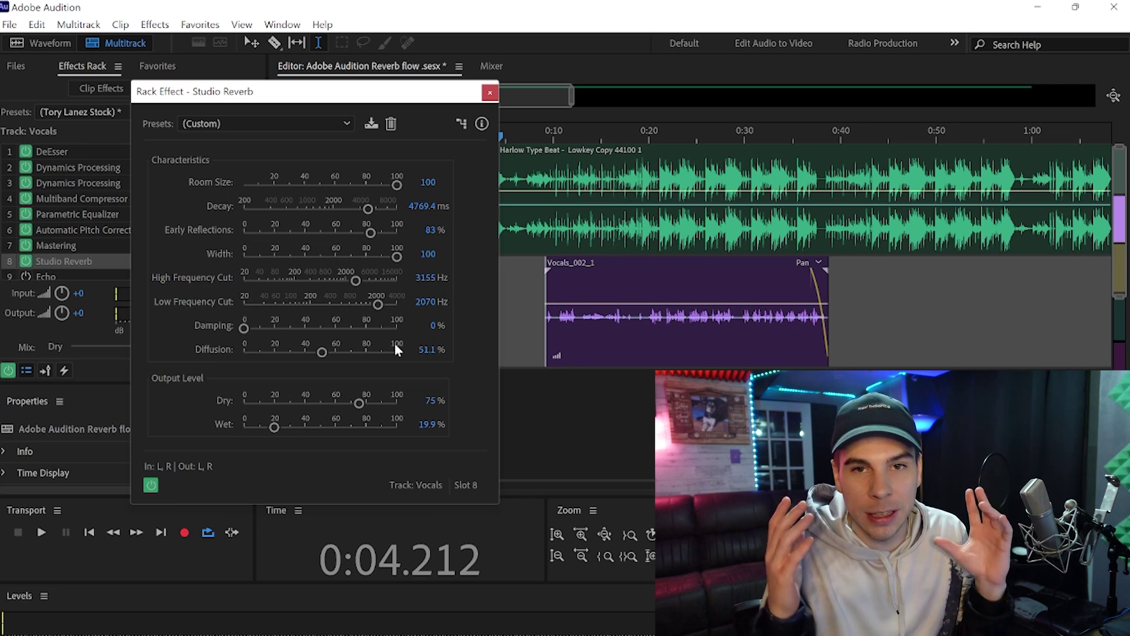
pyautogui.moveTo(355, 281); pyautogui.dragTo(363, 282)
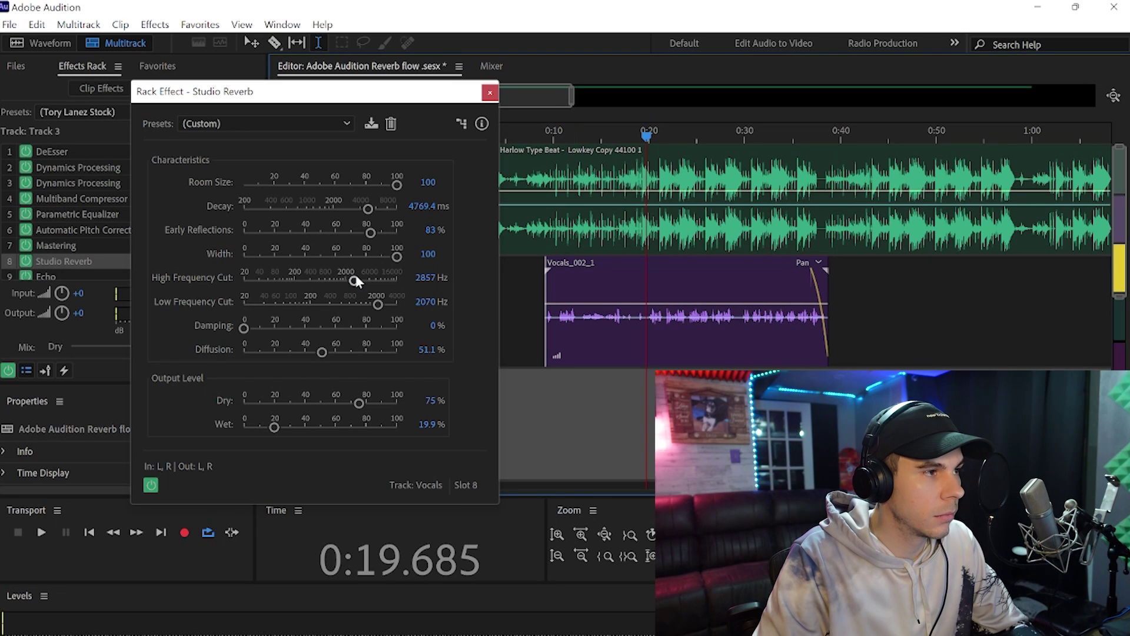
pyautogui.moveTo(356, 280); pyautogui.dragTo(365, 285)
# Lower High Frequency Cut to about 2773 Hz while listening during playback.
pyautogui.press('space')
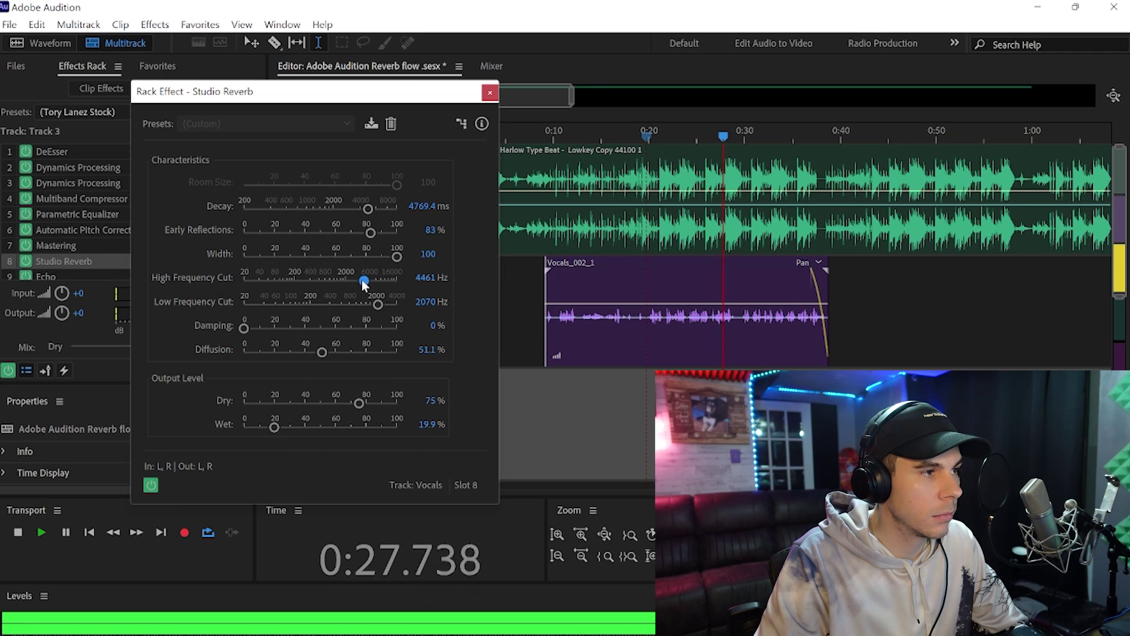
pyautogui.moveTo(362, 281); pyautogui.dragTo(359, 280)
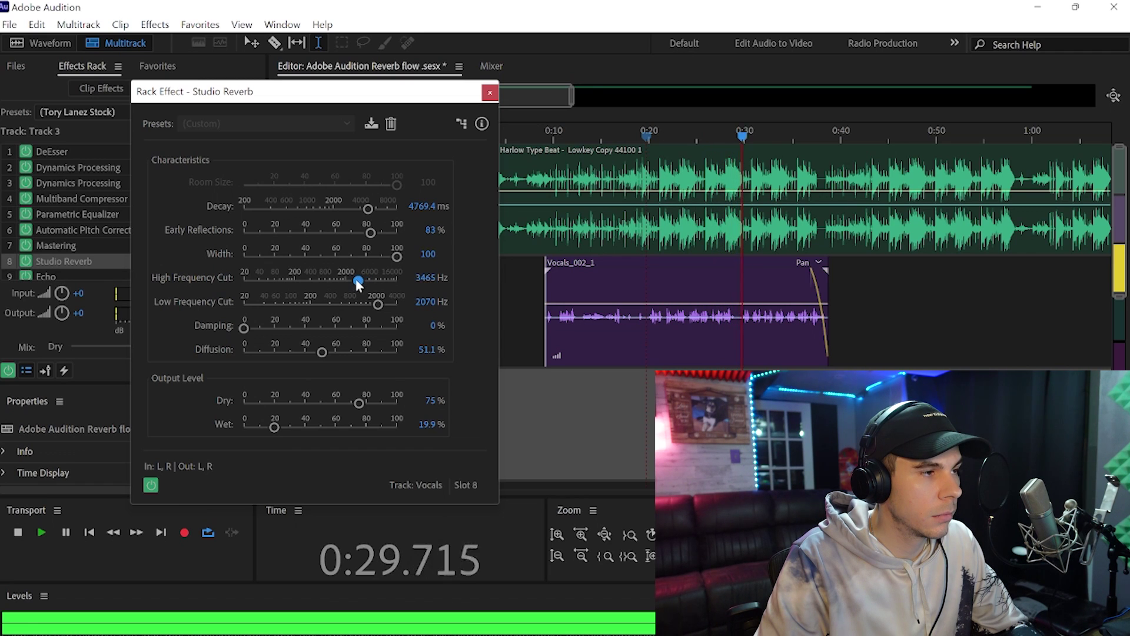
pyautogui.moveTo(357, 284); pyautogui.dragTo(354, 285)
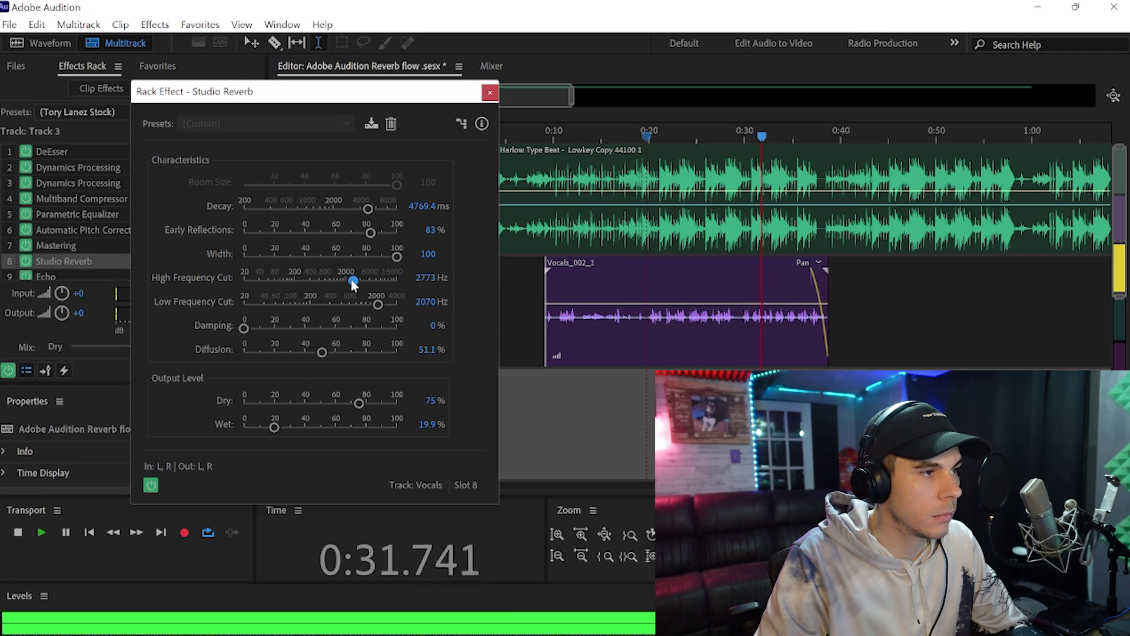
pyautogui.press('space')
# Replay from inside Vocals_002_1 and sweep Low Frequency Cut from its low end back up.
pyautogui.click(548, 272)
pyautogui.press('space')
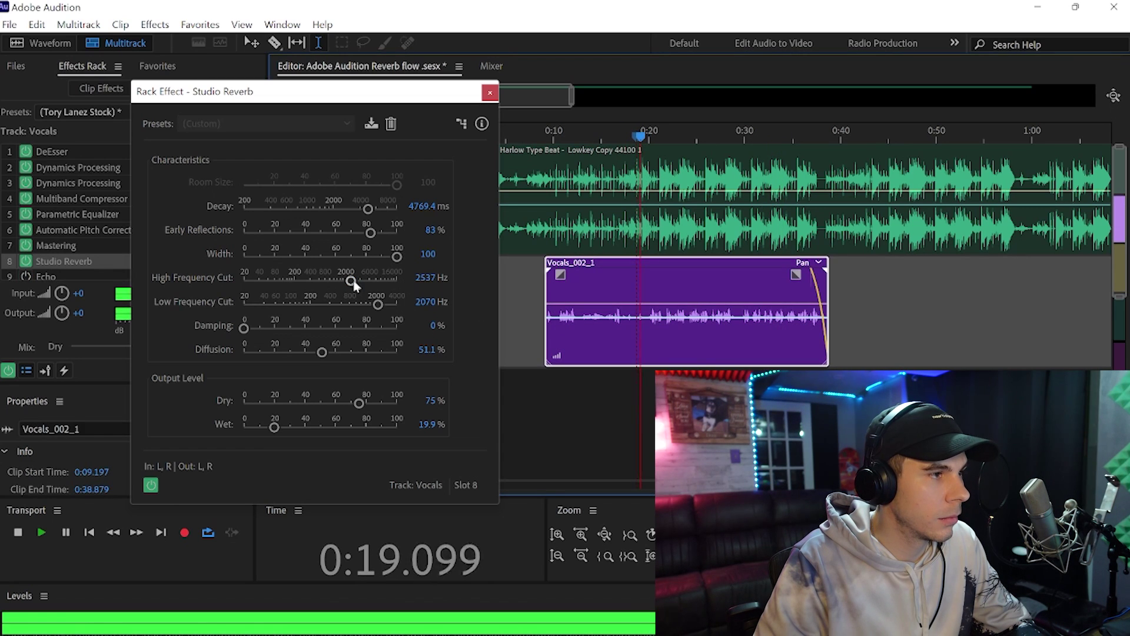
pyautogui.moveTo(379, 302); pyautogui.dragTo(291, 306)
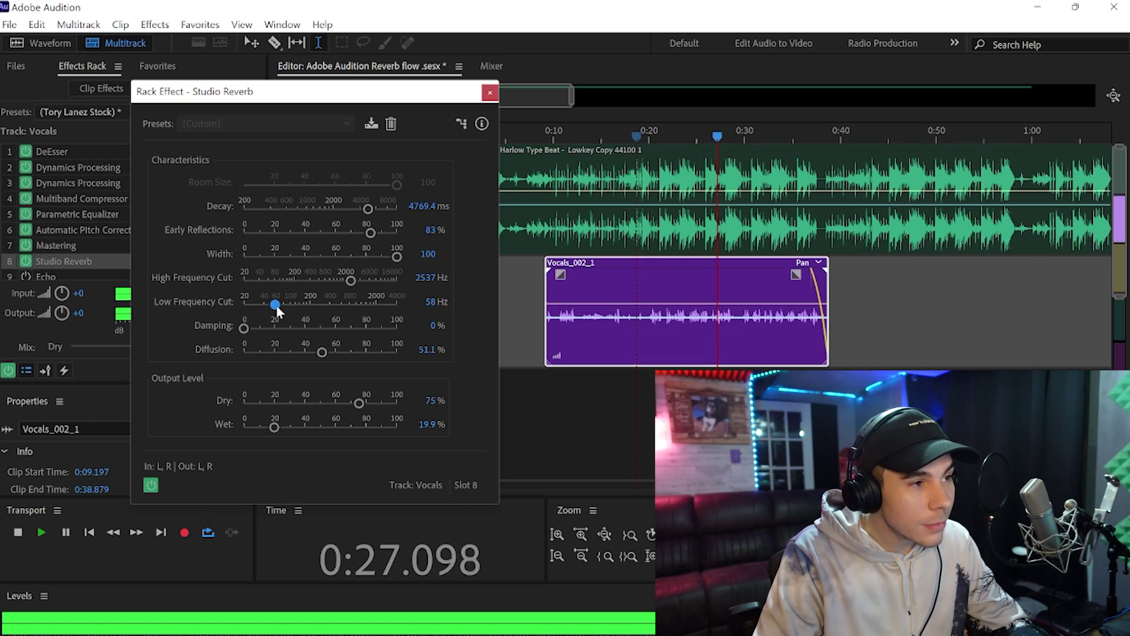
pyautogui.moveTo(278, 309); pyautogui.dragTo(380, 307)
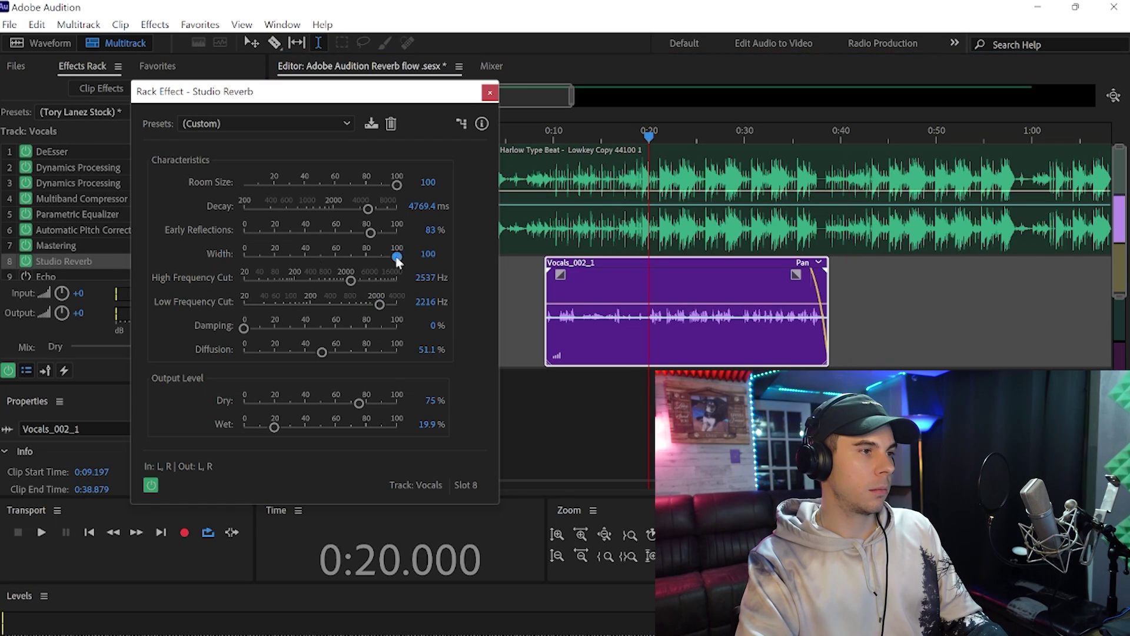
# Audition the reverb with Width at 0, then restore Width to 100 and return to 0:20.
pyautogui.moveTo(397, 258); pyautogui.dragTo(244, 257)
pyautogui.press('space')
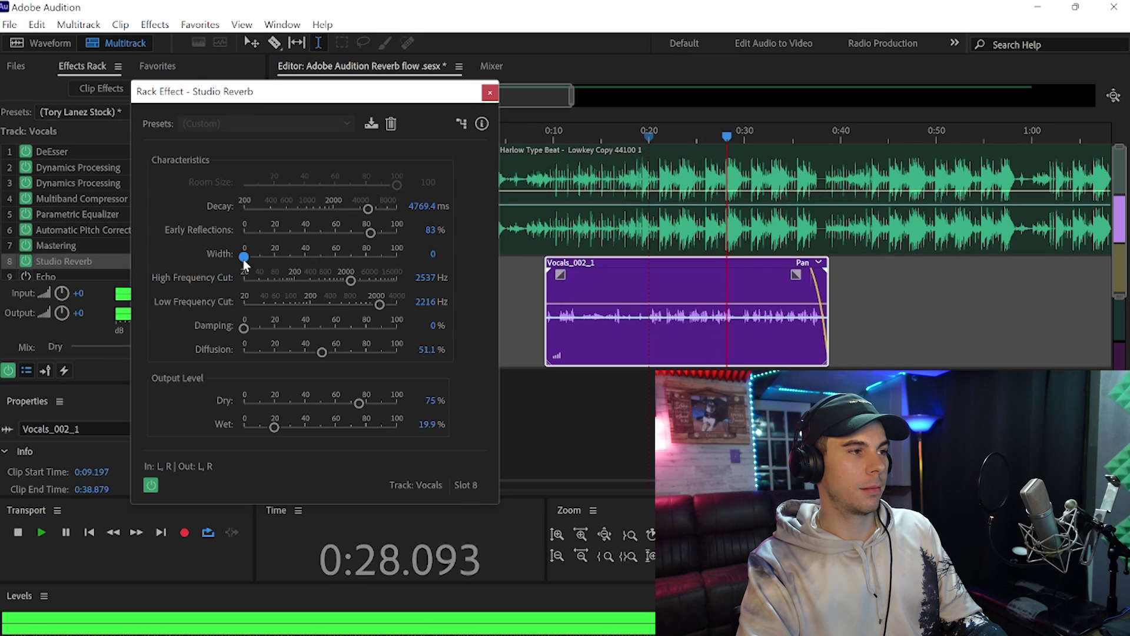
pyautogui.press('space')
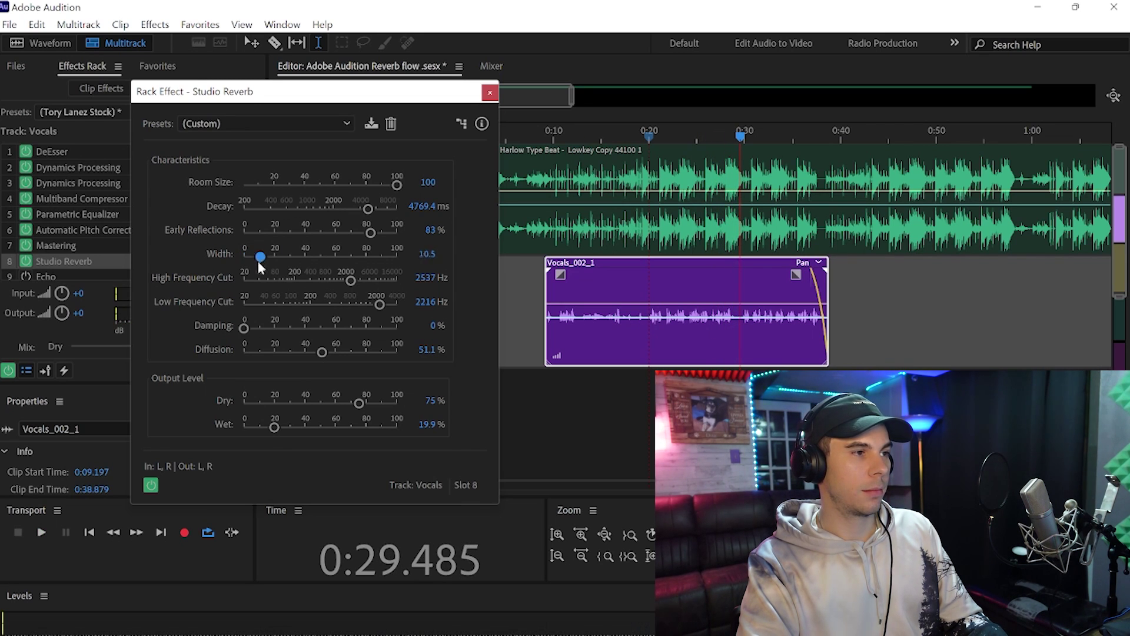
pyautogui.moveTo(255, 257); pyautogui.dragTo(397, 253)
pyautogui.click(644, 331)
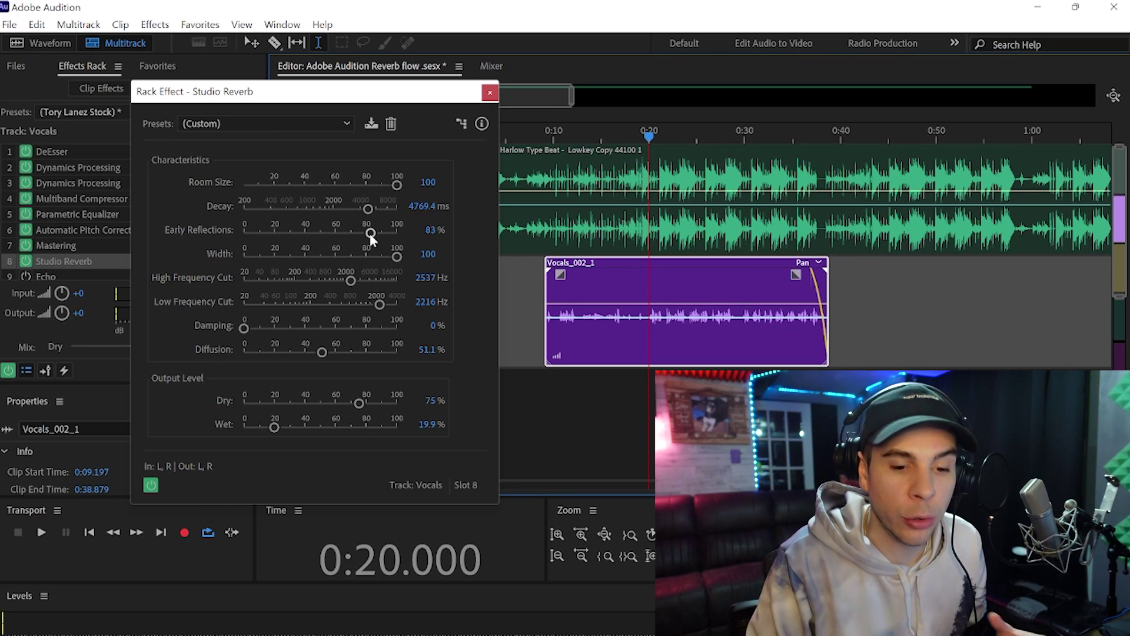
# Sweep Early Reflections between 100% and 0% during playback, settling at 82.4%.
pyautogui.moveTo(371, 235); pyautogui.dragTo(430, 238)
pyautogui.press('space')
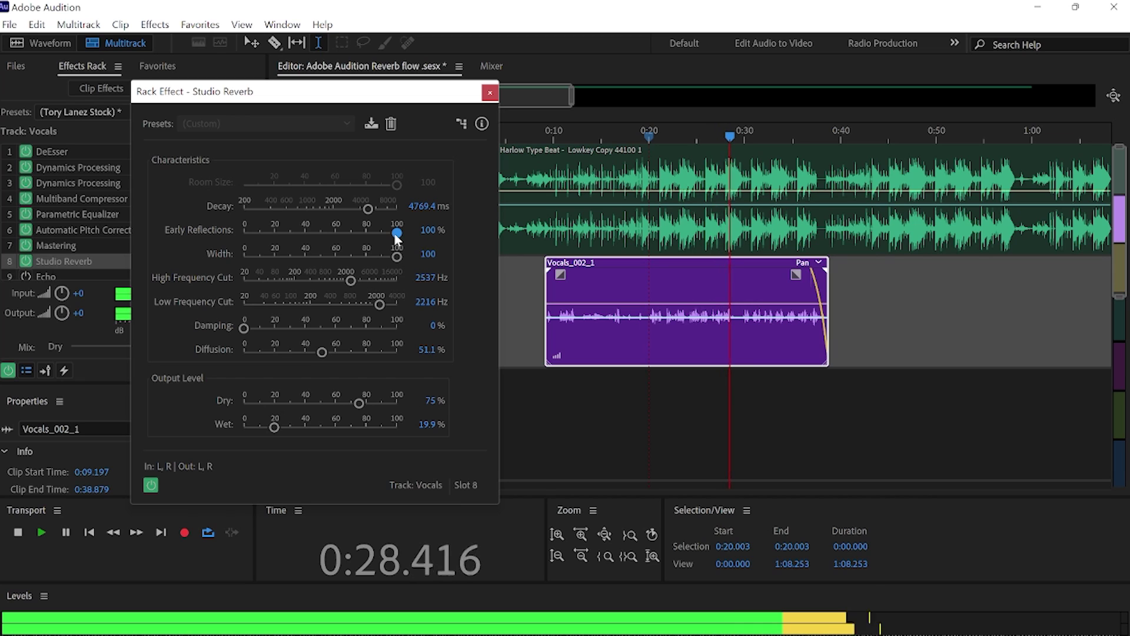
pyautogui.moveTo(397, 233); pyautogui.dragTo(244, 232)
pyautogui.click(644, 139)
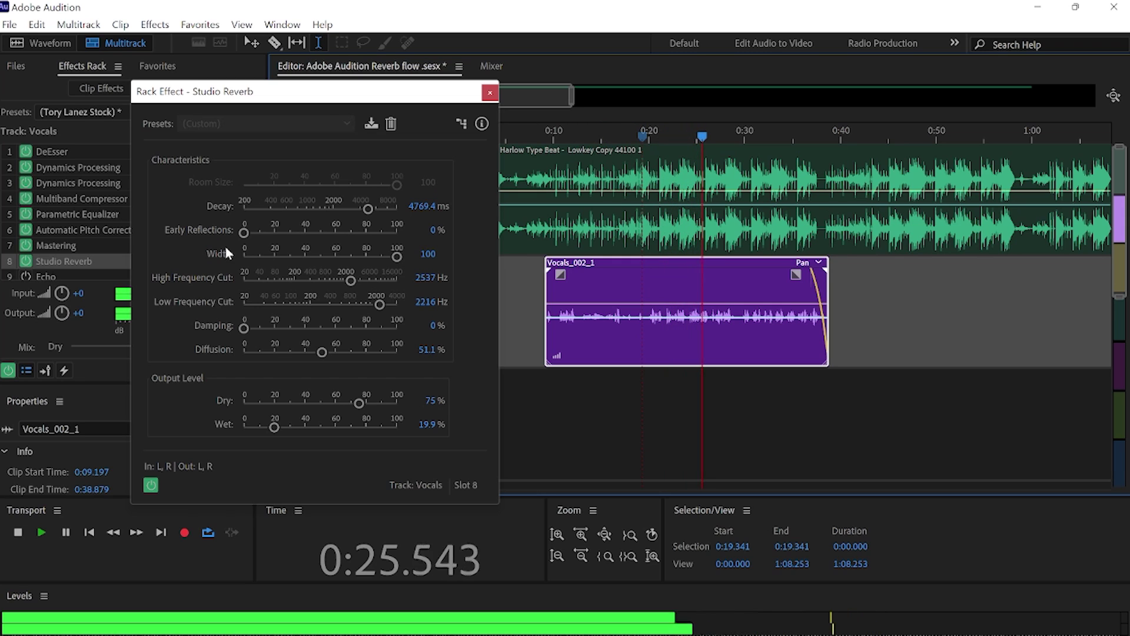
pyautogui.moveTo(244, 232); pyautogui.dragTo(370, 238)
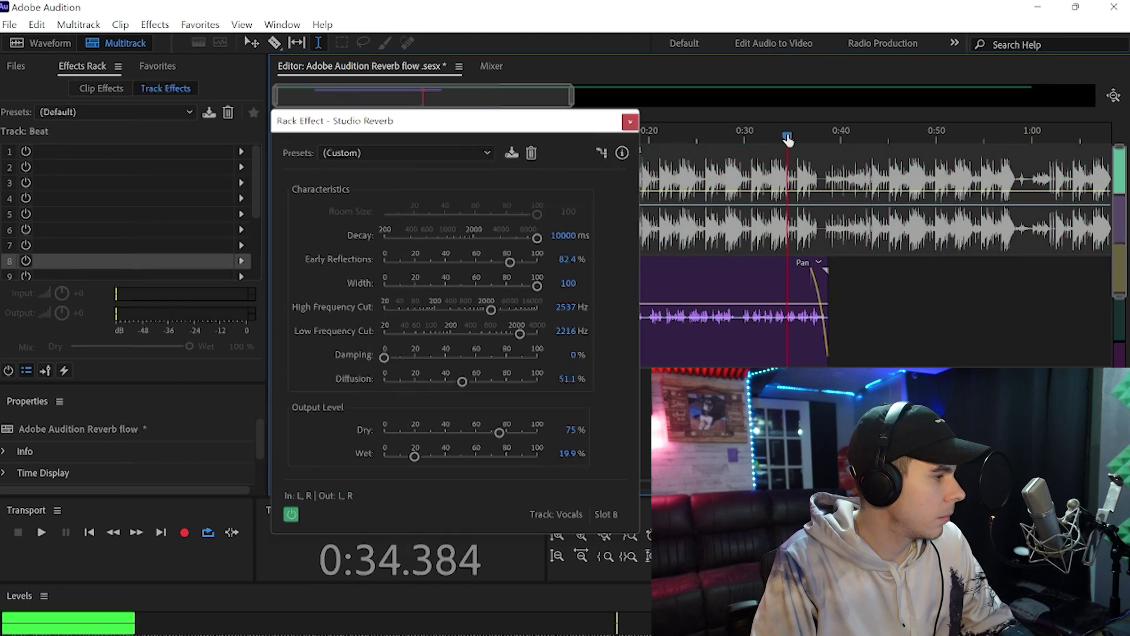
# Replay from about 0:35 and shorten Decay from 10000 ms, settling at 2915.6 ms.
pyautogui.click(785, 137)
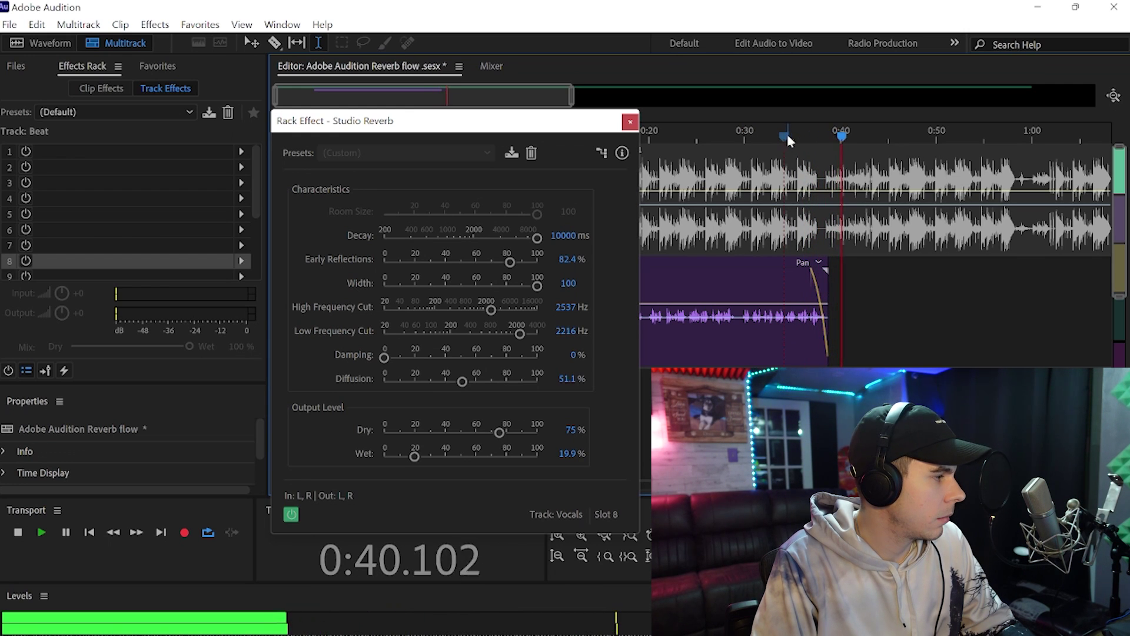
pyautogui.click(783, 134)
pyautogui.moveTo(537, 238); pyautogui.dragTo(407, 238)
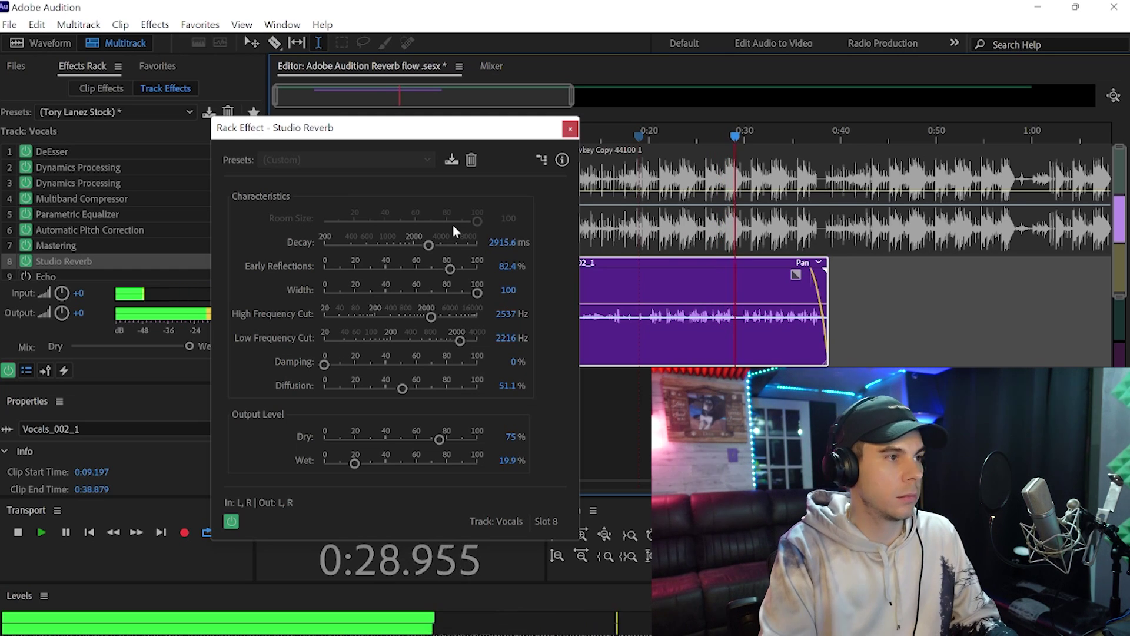
# Audition Diffusion at 100% and 0% from 0:20, then set it to 50%.
pyautogui.moveTo(475, 221); pyautogui.dragTo(324, 221)
pyautogui.click(647, 134)
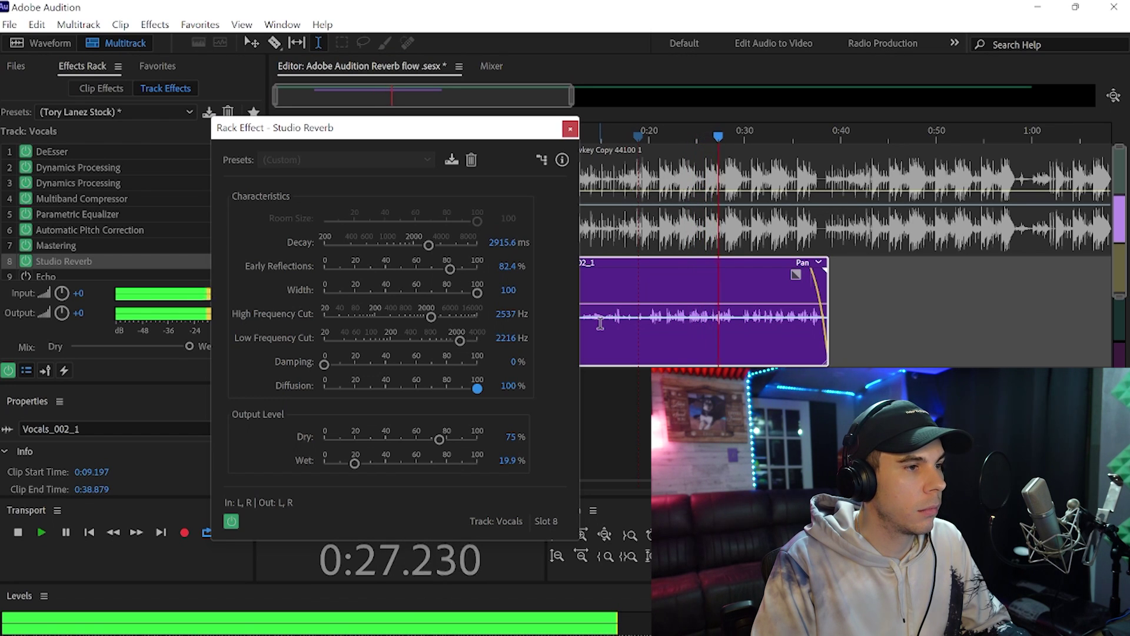
pyautogui.moveTo(477, 388); pyautogui.dragTo(323, 388)
pyautogui.click(638, 134)
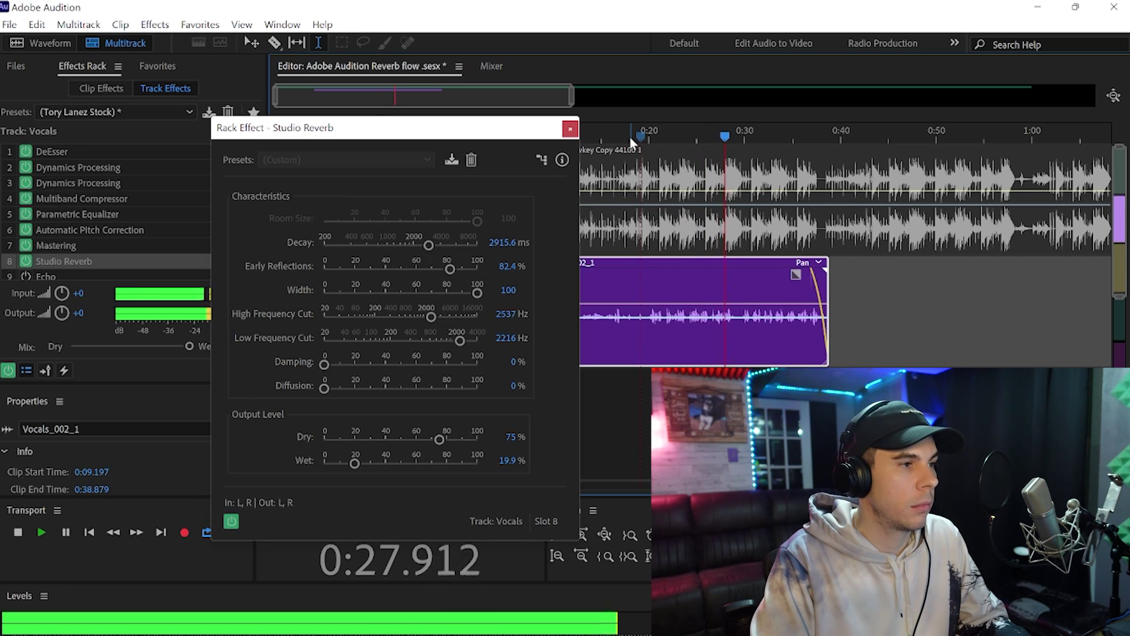
pyautogui.press('space')
pyautogui.moveTo(324, 388); pyautogui.dragTo(395, 393)
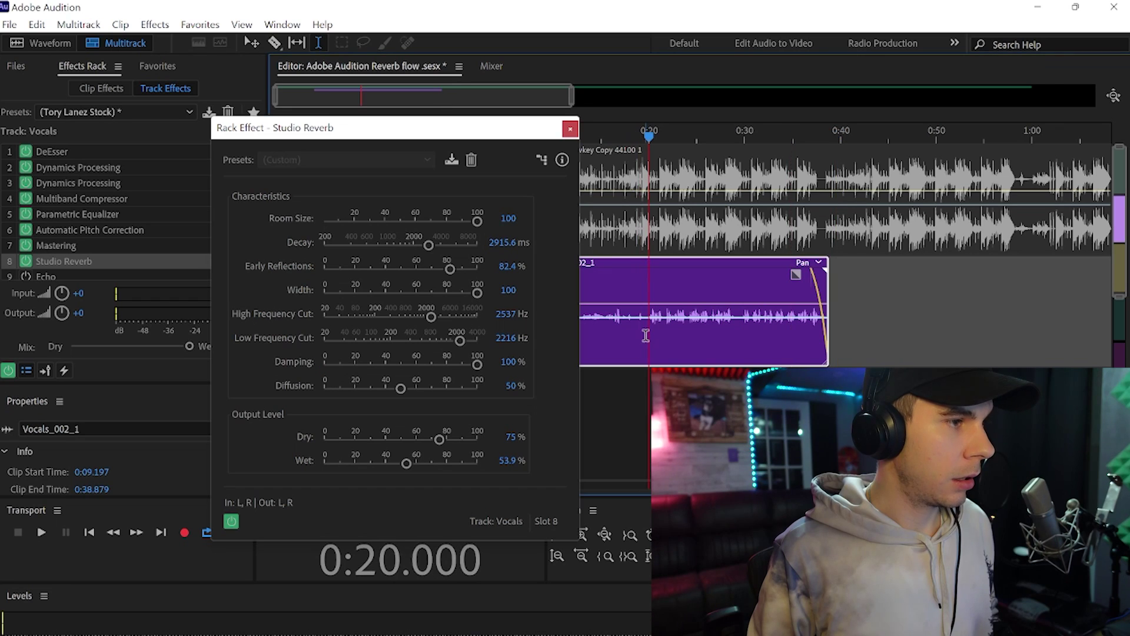
# Compare Damping at 100% and 0% over two playback passes from about 0:19.
pyautogui.press('space')
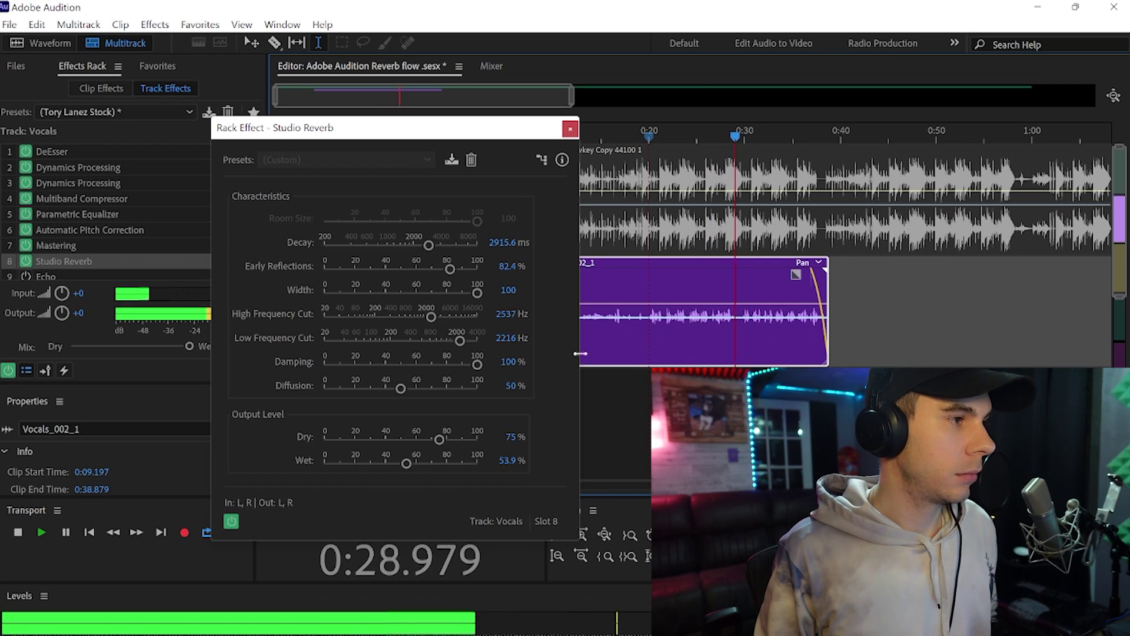
pyautogui.press('space')
pyautogui.moveTo(478, 363); pyautogui.dragTo(318, 365)
pyautogui.click(644, 338)
pyautogui.press('space')
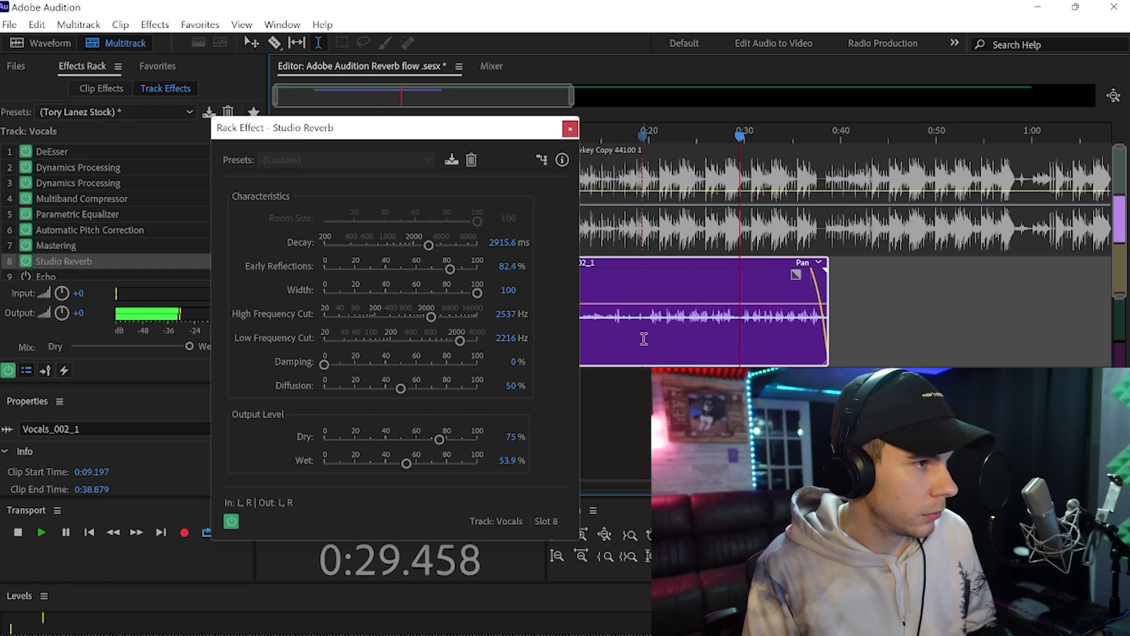
pyautogui.press('space')
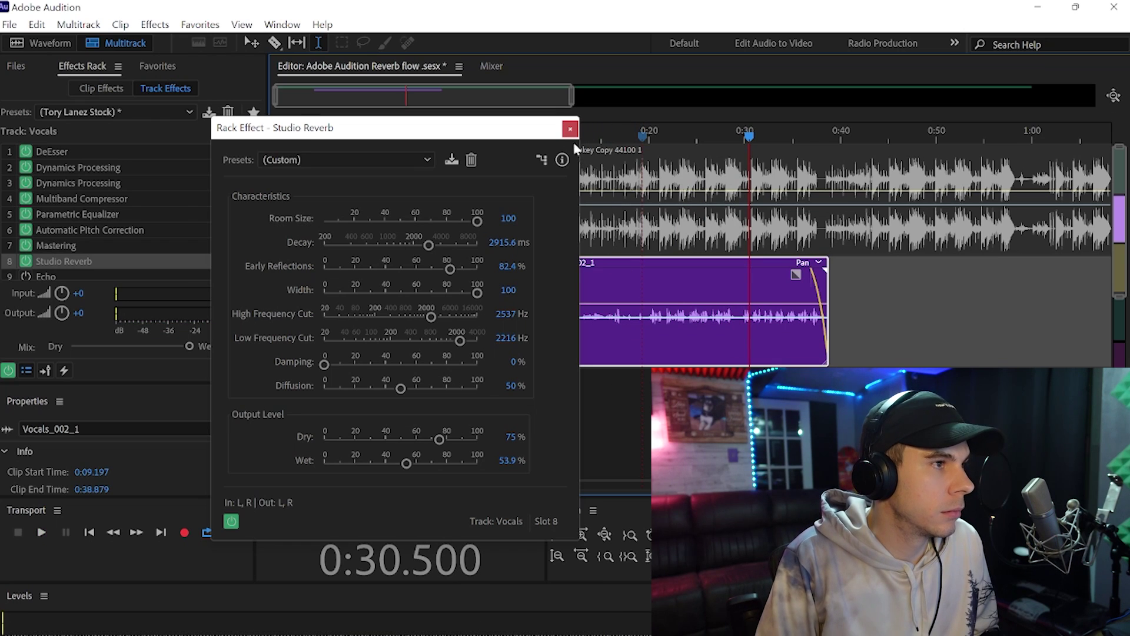